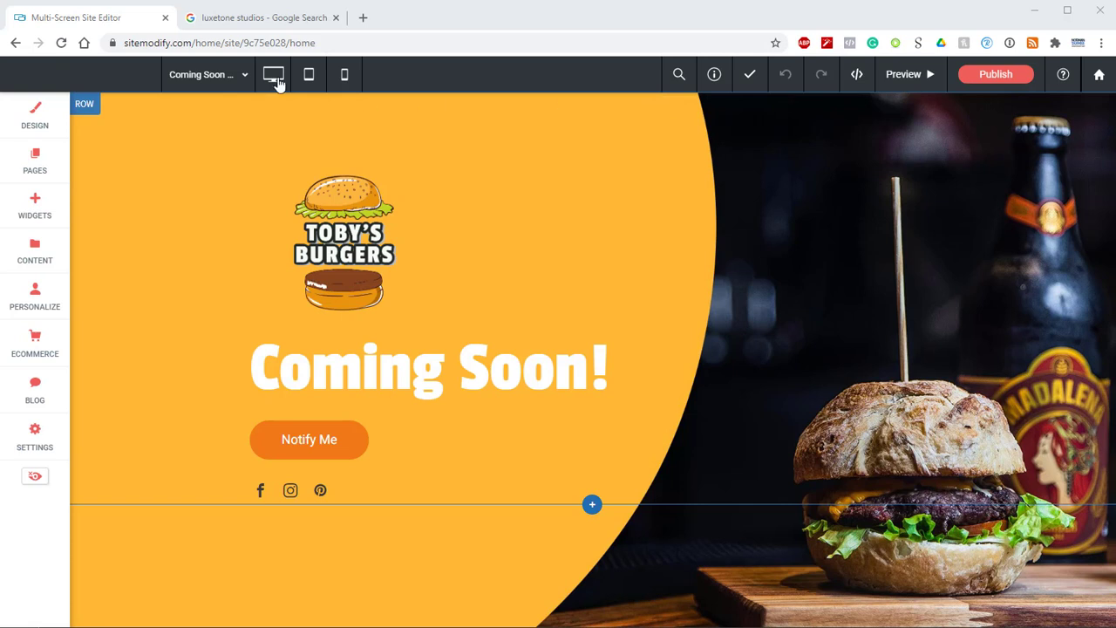
Step: Examine the Google search results and business panel for Luxetone Studios in the other browser tab
click(271, 21)
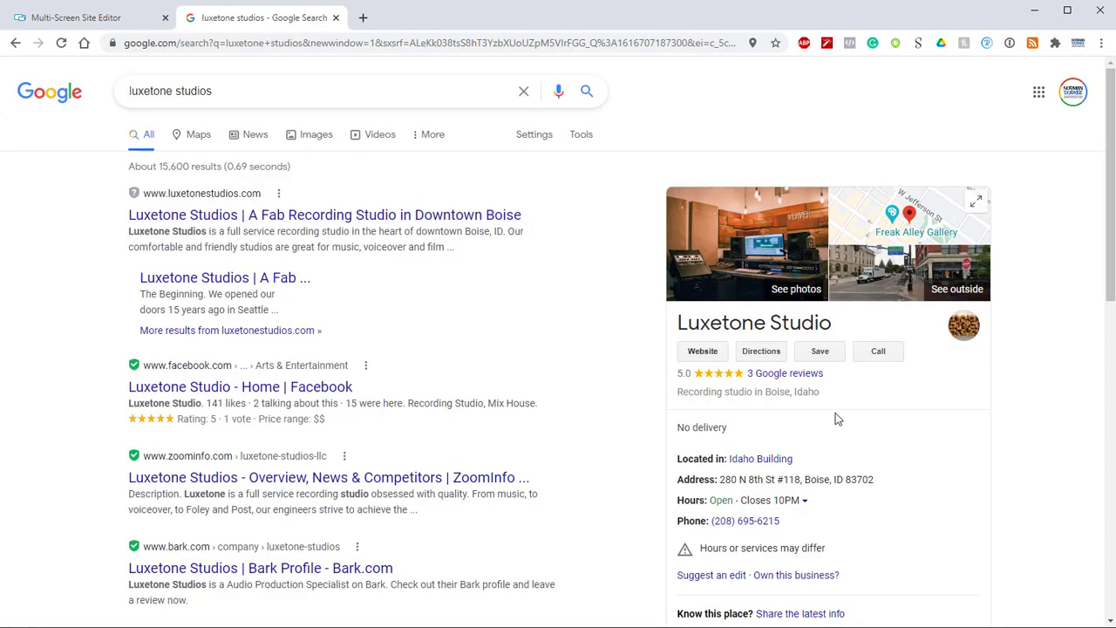
scroll(838, 420, down, 2)
scroll(837, 423, up, 1)
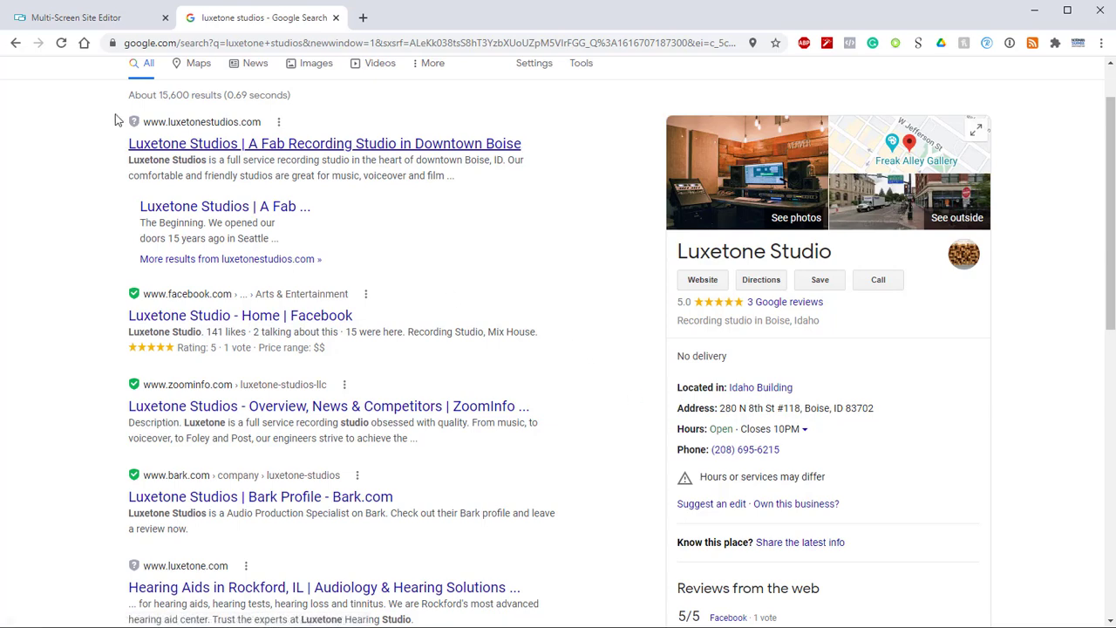
Step: Return to the site editor and enter "Toby's Burgers" as the business name in the Content Library's Business Info
click(95, 26)
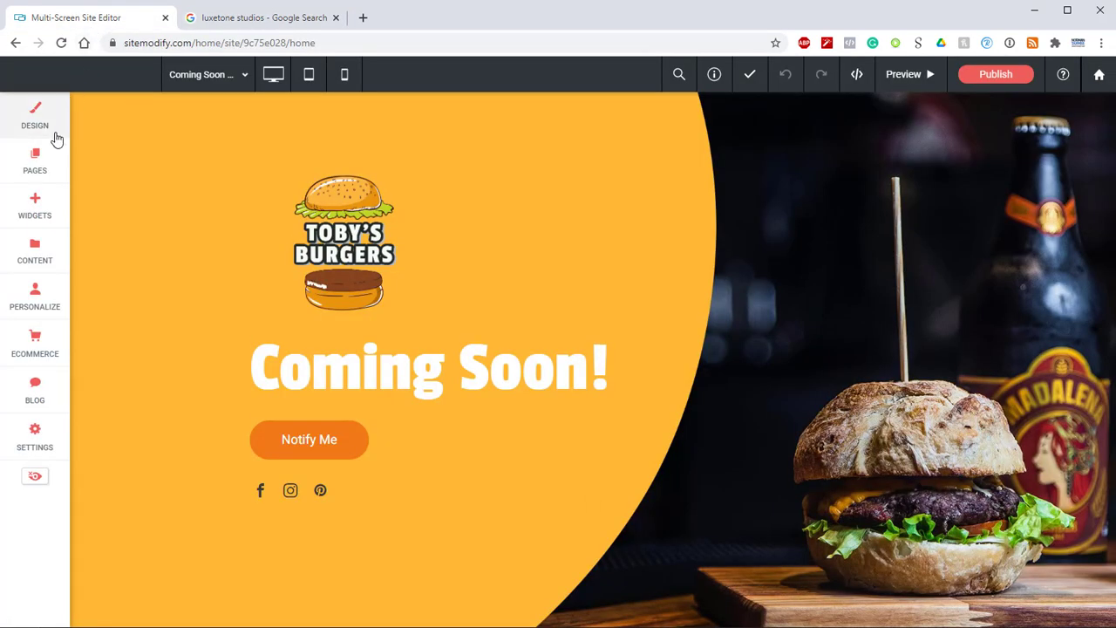
click(18, 265)
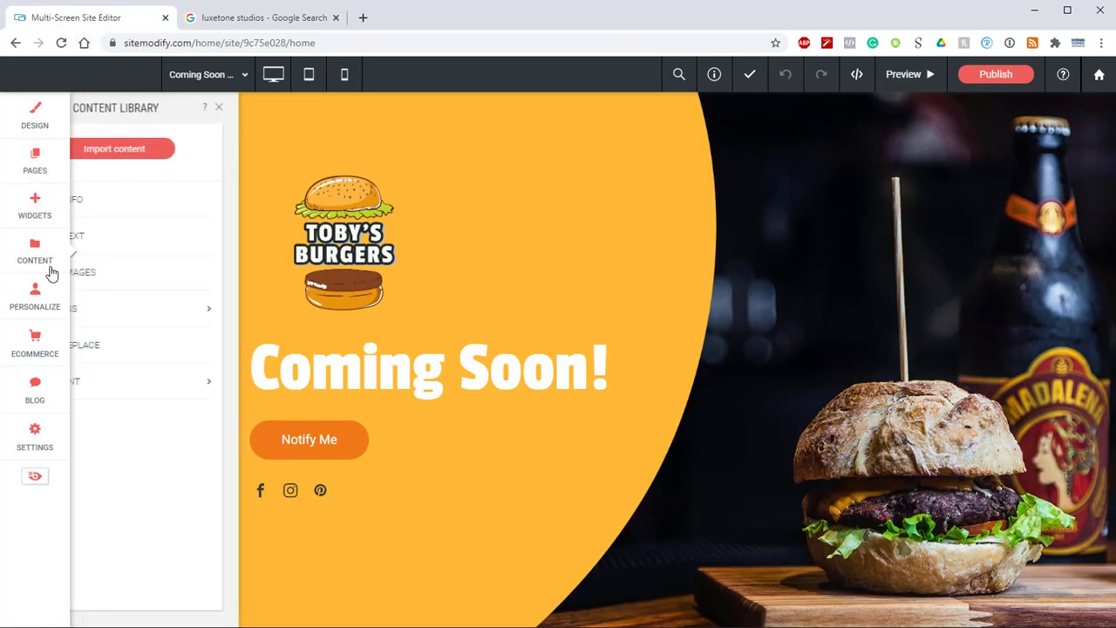
click(161, 213)
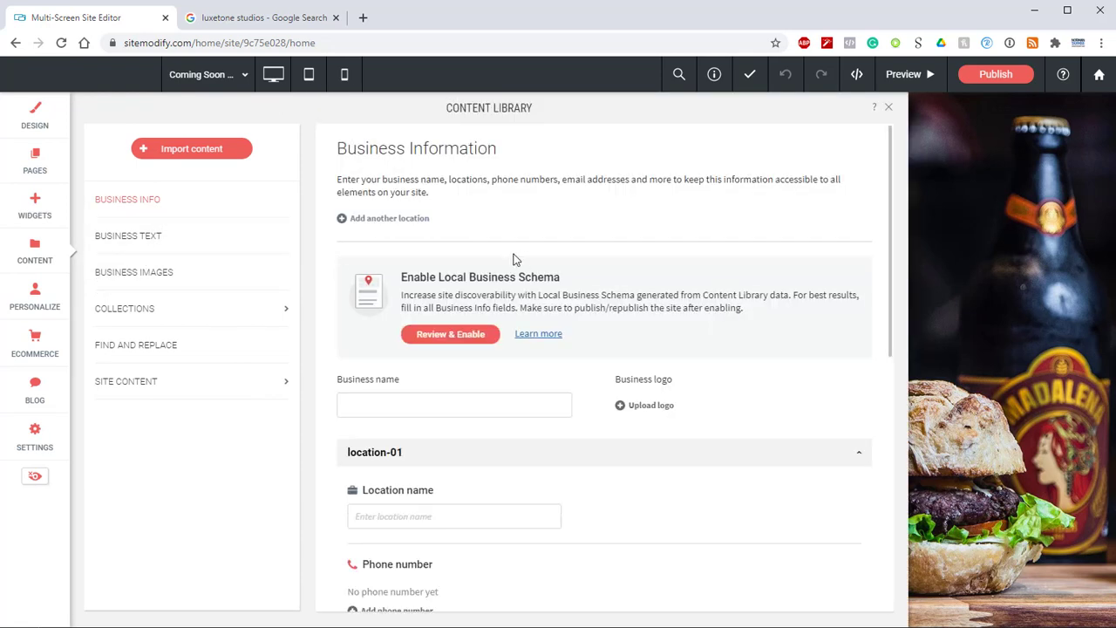
scroll(514, 271, down, 7)
scroll(515, 276, up, 7)
scroll(453, 341, down, 1)
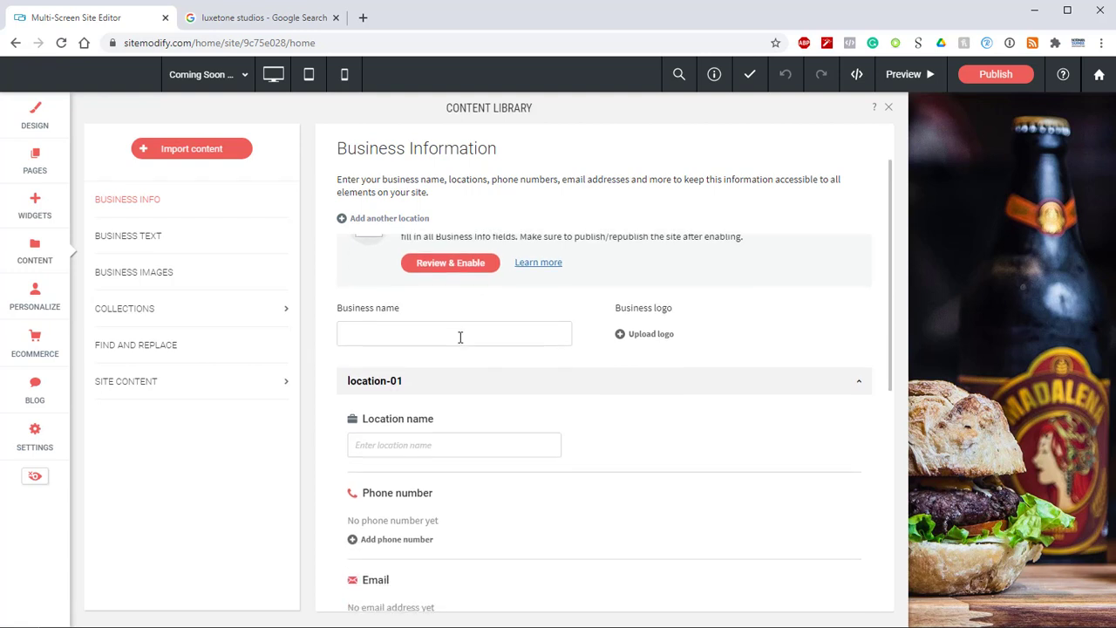
click(452, 332)
text(Toby's Burgers)
Step: Set the business logo to the site image Tobys Burgers (wBackground).png
click(650, 337)
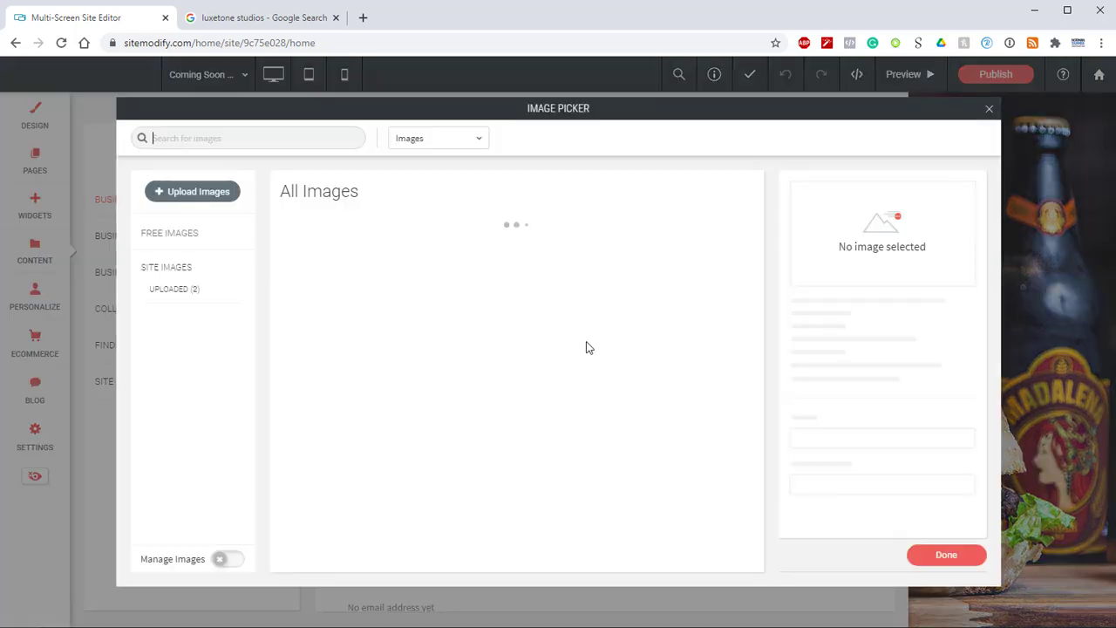
click(314, 279)
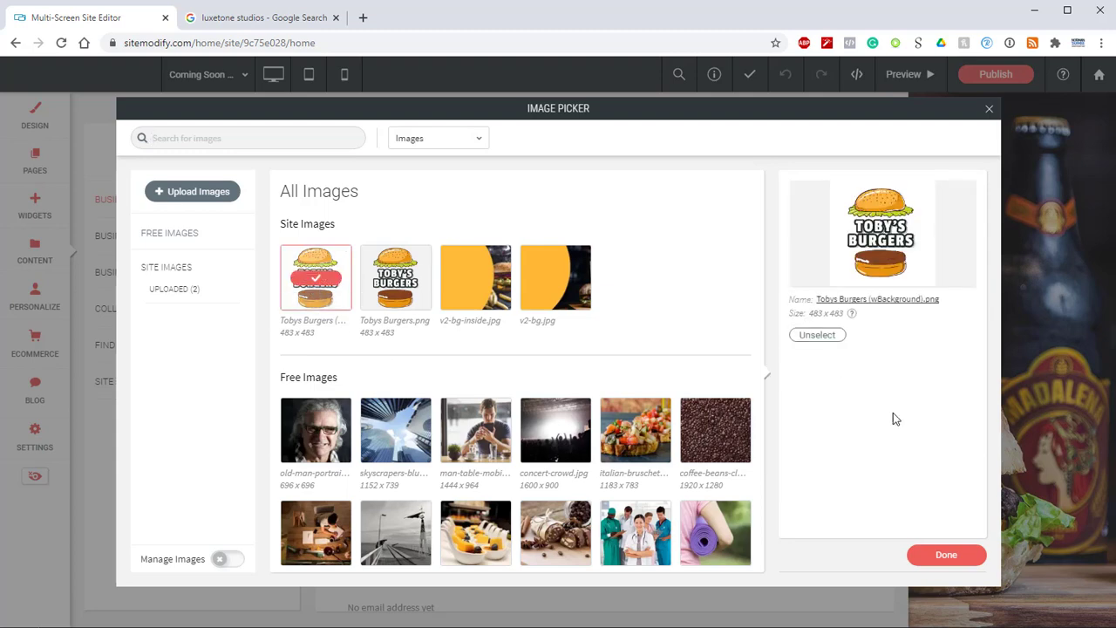
click(947, 556)
Step: Name the first business location "Restaurant"
scroll(666, 471, down, 2)
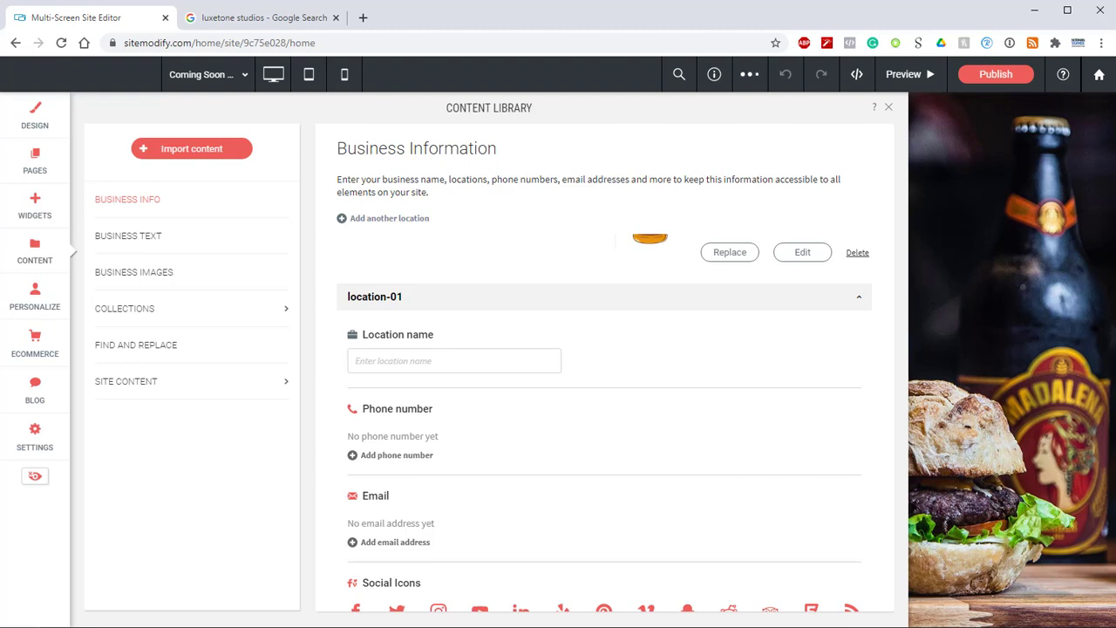
click(417, 357)
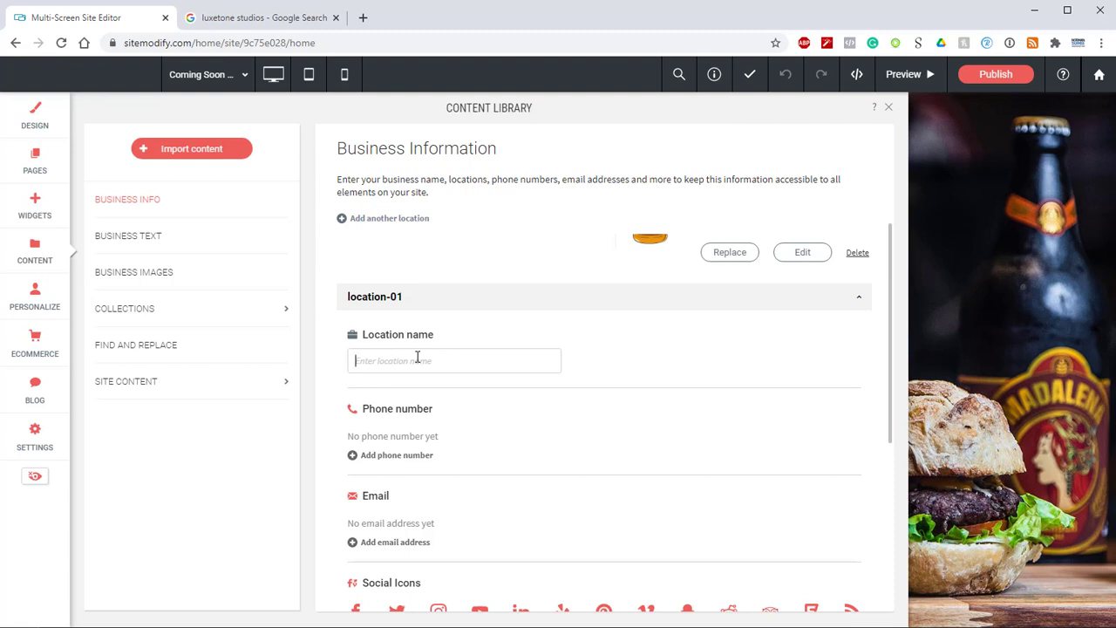
text(Restaurante)
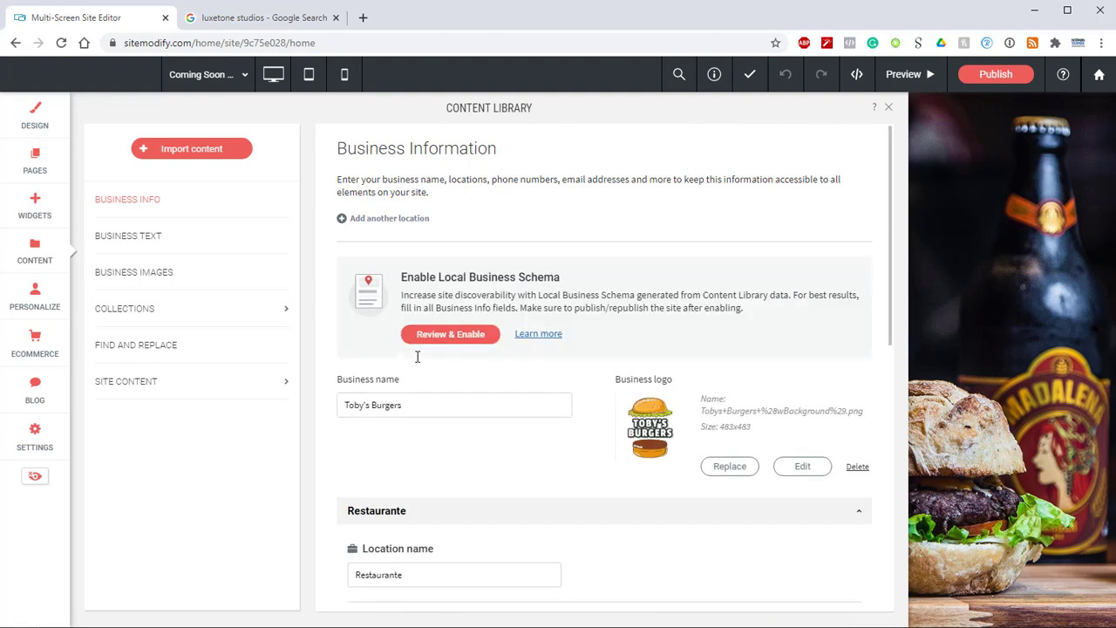
scroll(501, 362, down, 1)
key(BackSpace)
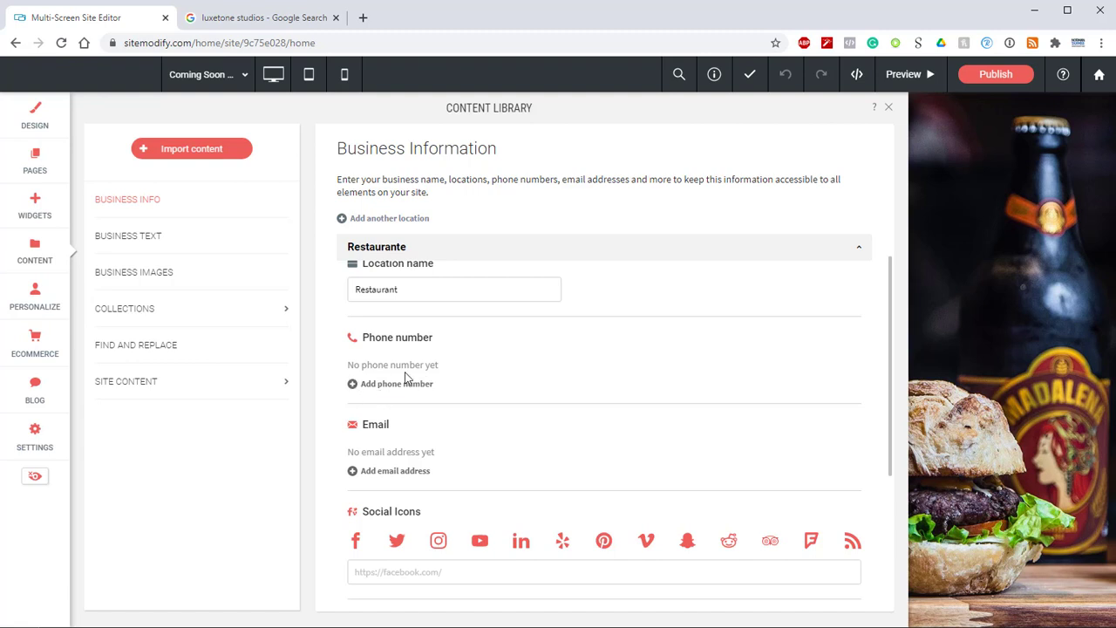
Step: Add the business phone number to the location with the label "Phone" and save the entry
click(385, 382)
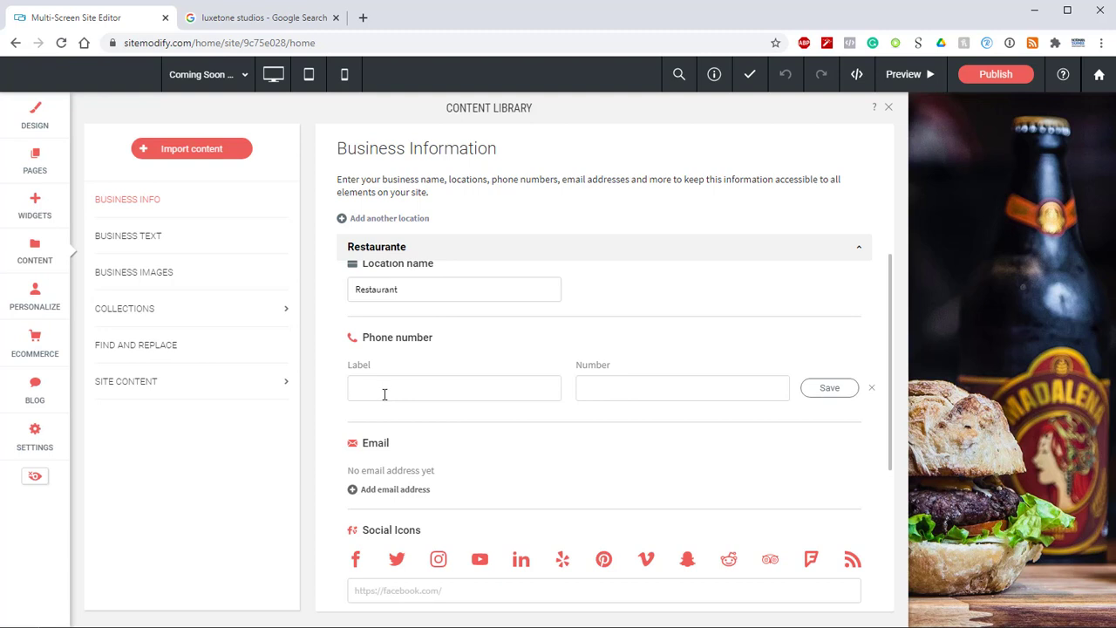
text(Phone)
key(Tab)
text(555-555-5555)
click(825, 394)
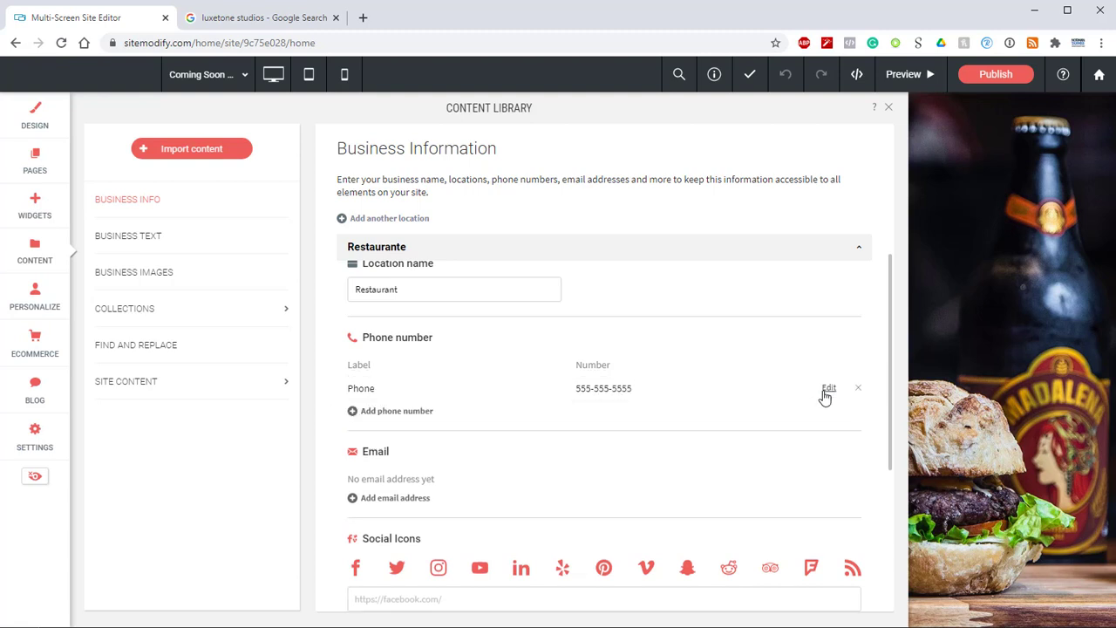
Step: Add the business email address to the location with the label "Contact" and save the entry
scroll(428, 391, down, 2)
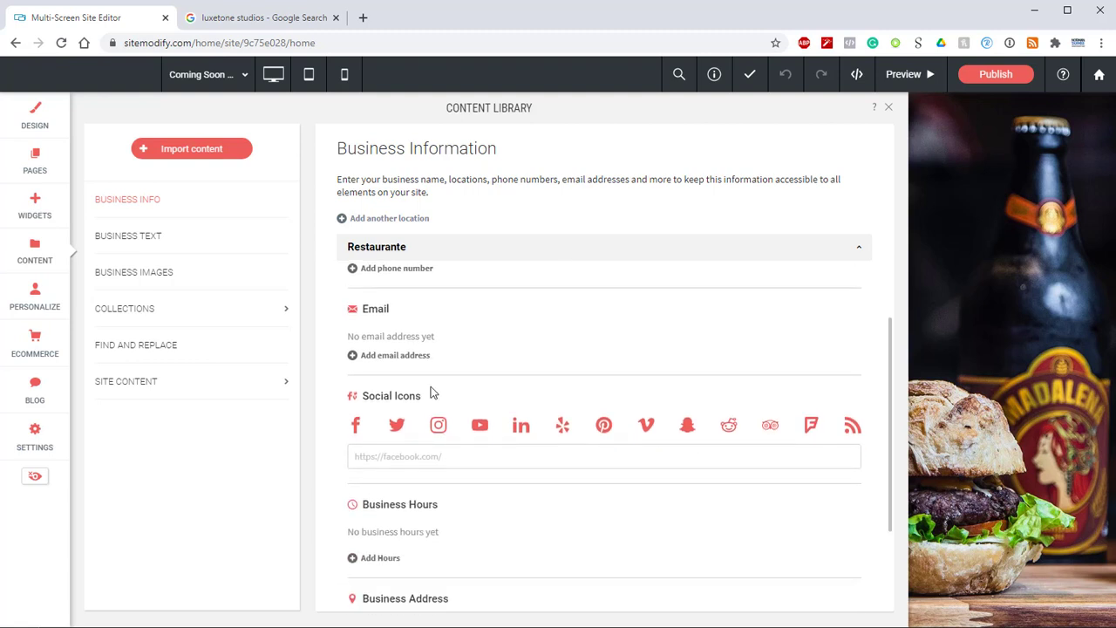
click(373, 356)
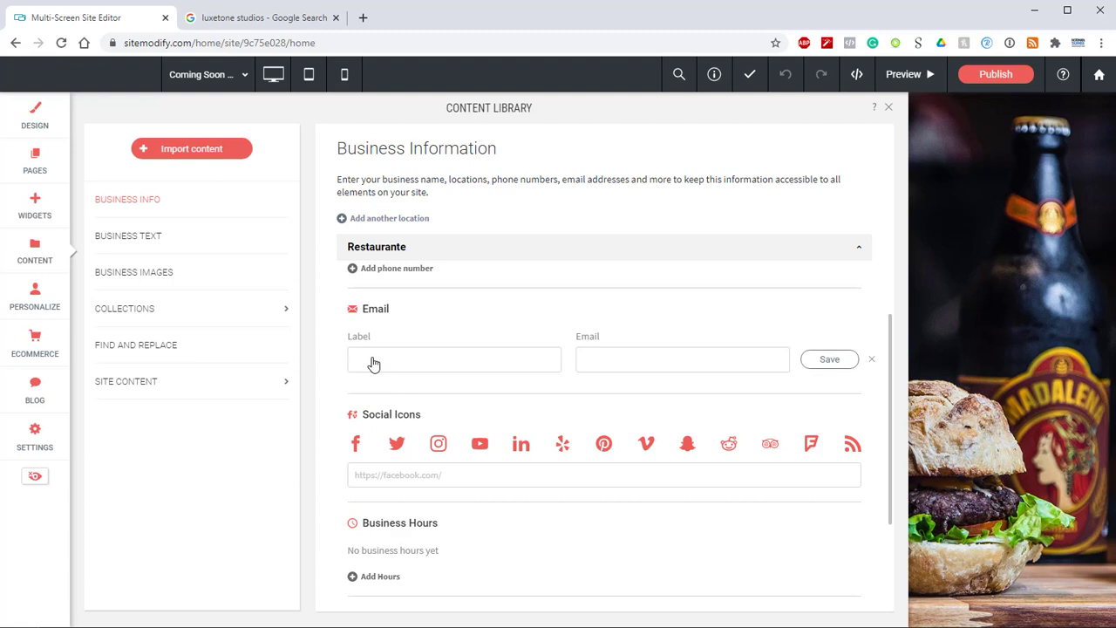
text(Contact)
key(Tab)
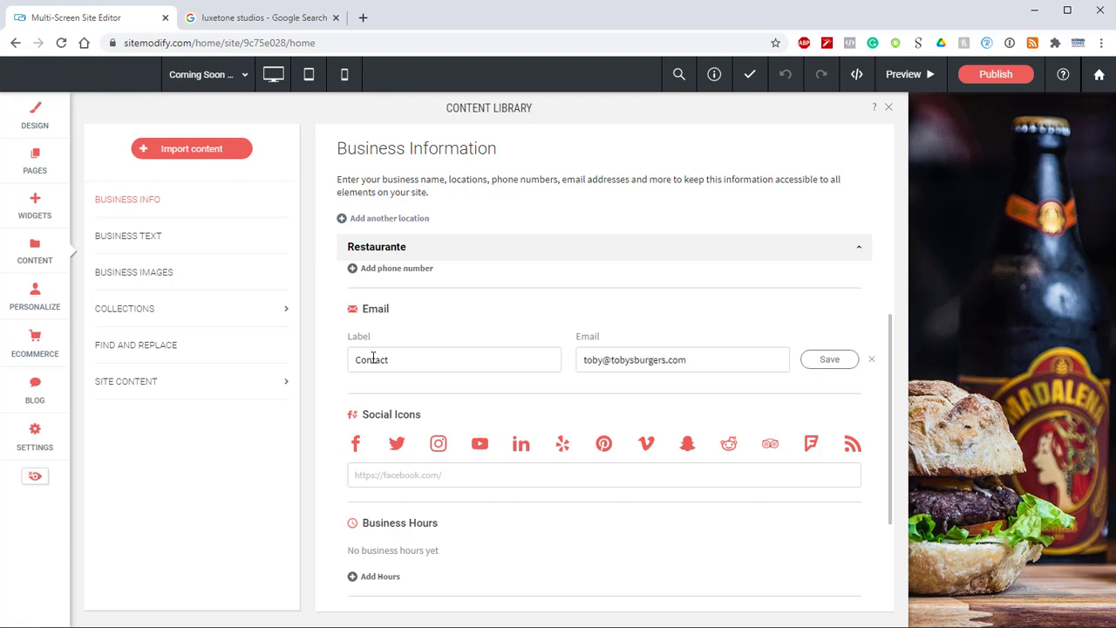
click(837, 360)
Step: Set the location's Facebook social link to the page name "innout"
scroll(811, 366, down, 1)
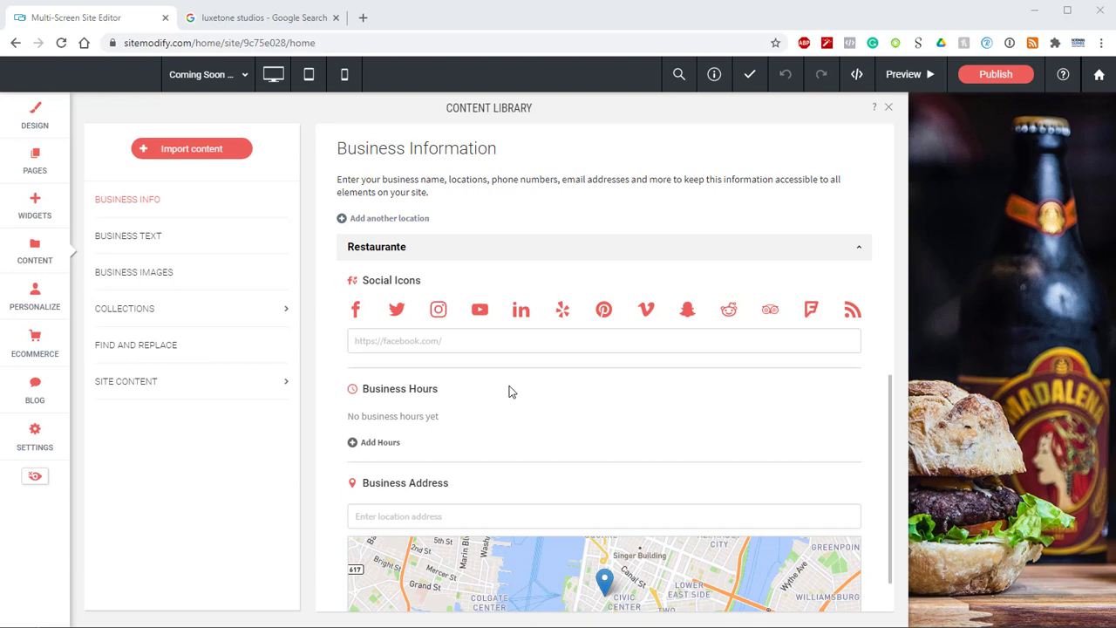
click(503, 346)
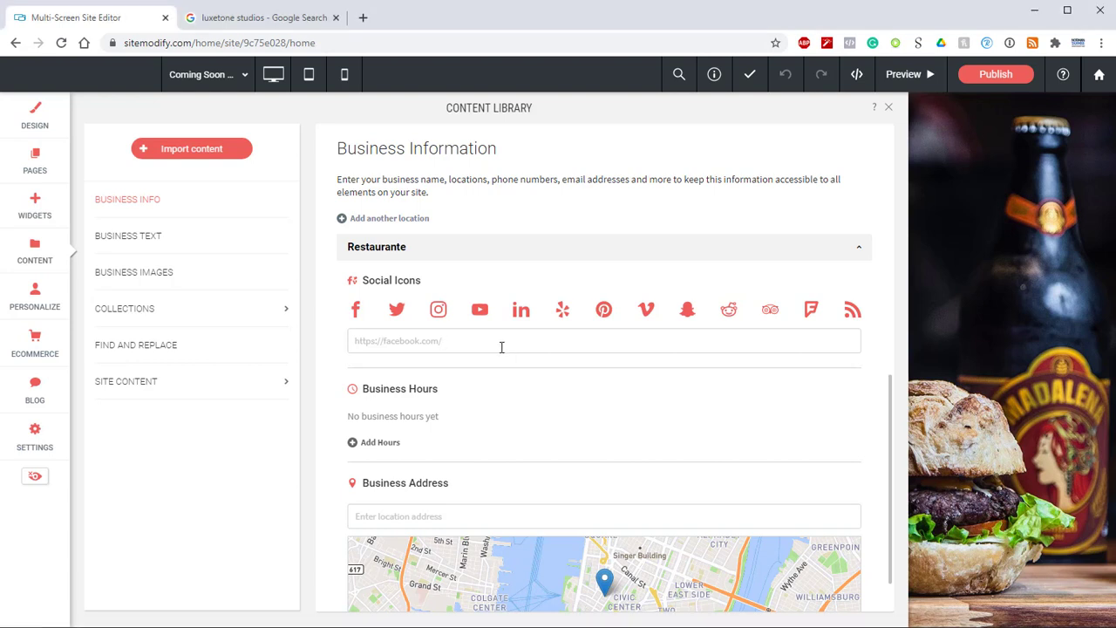
text(innout)
click(508, 376)
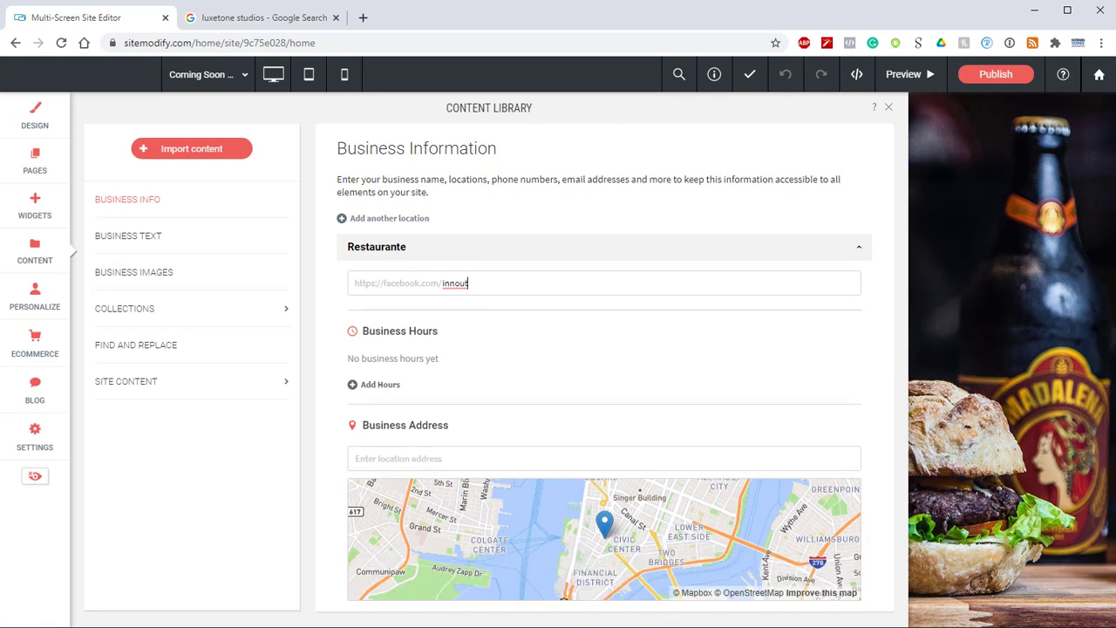
Step: Add Monday-to-Friday business hours from 9:00 to 18:00, keeping the Working hours type
click(385, 384)
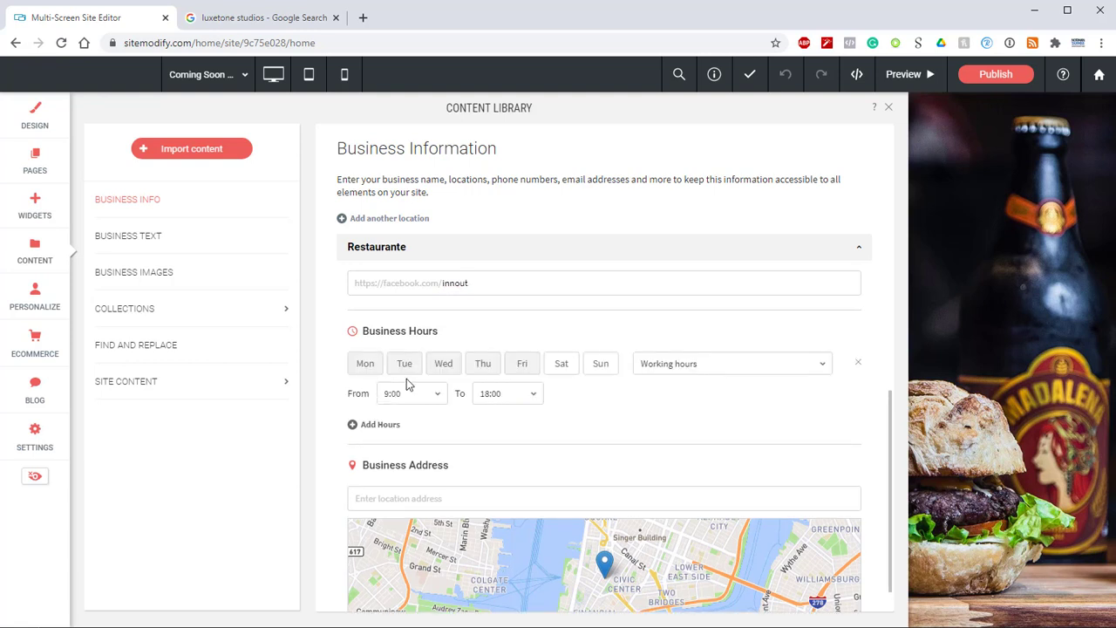
click(672, 370)
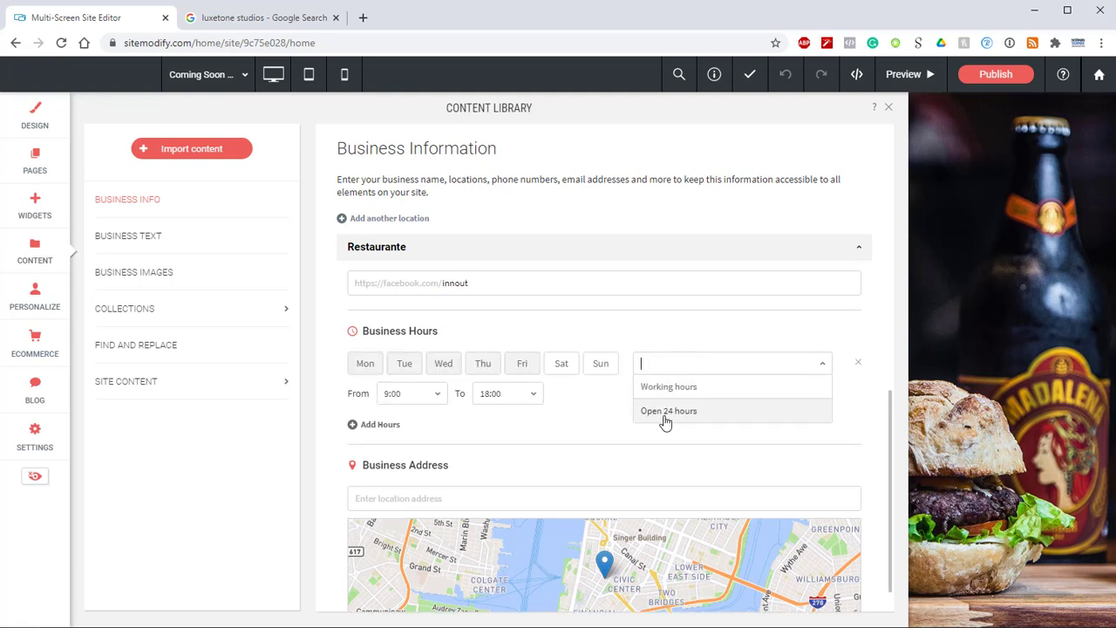
click(591, 395)
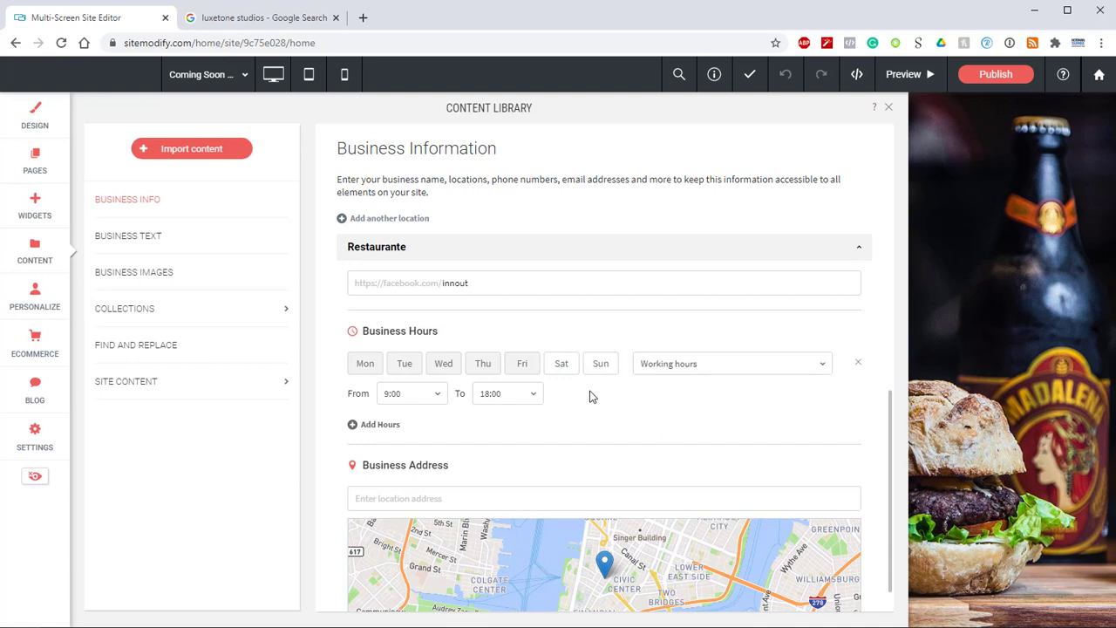
scroll(562, 378, down, 1)
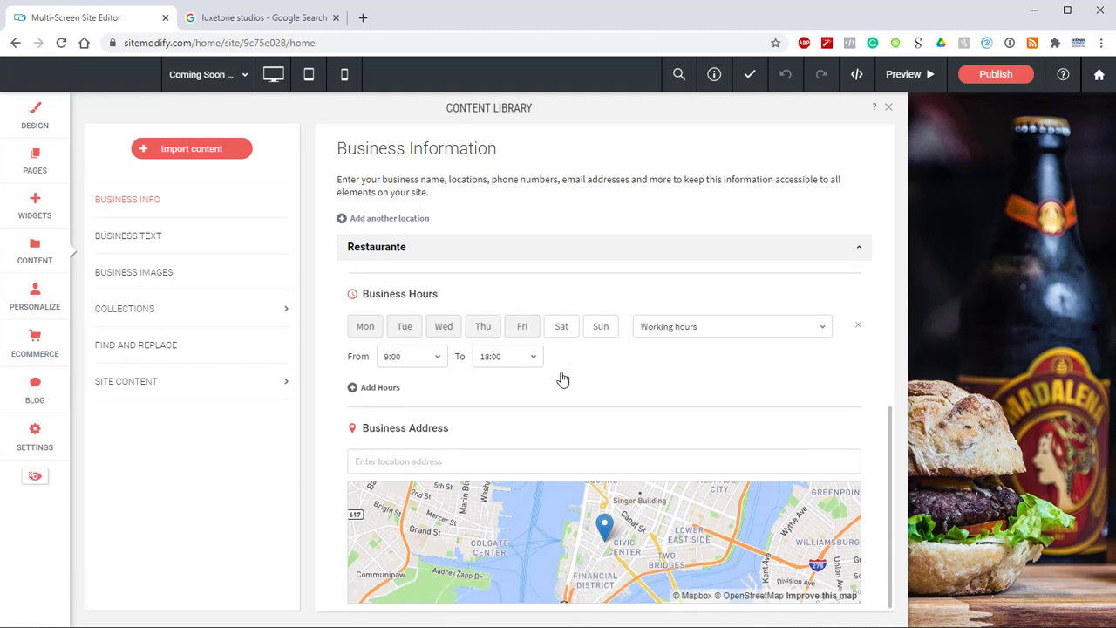
click(385, 392)
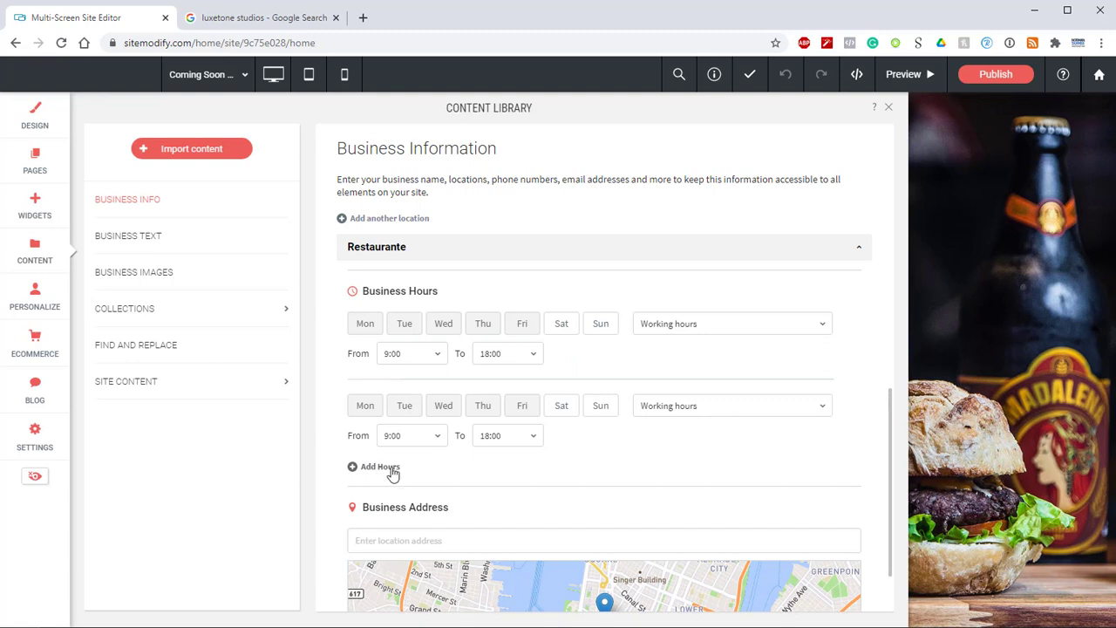
mouse_move(842, 421)
click(858, 409)
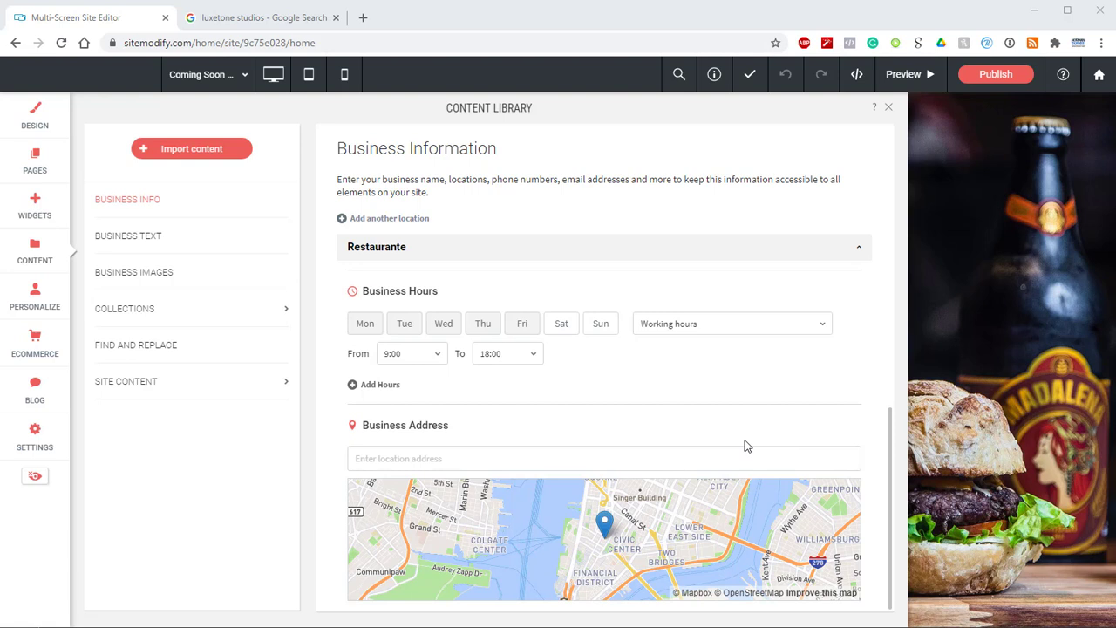
Step: Paste the restaurant's street address as the business address and accept the first matching suggestion
click(414, 457)
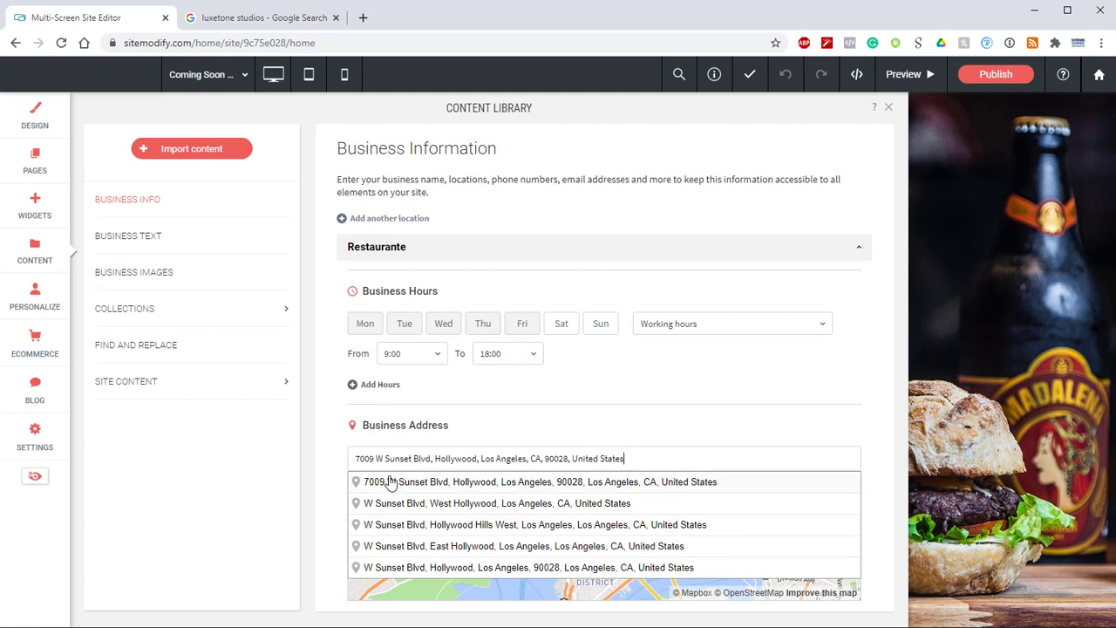
click(390, 482)
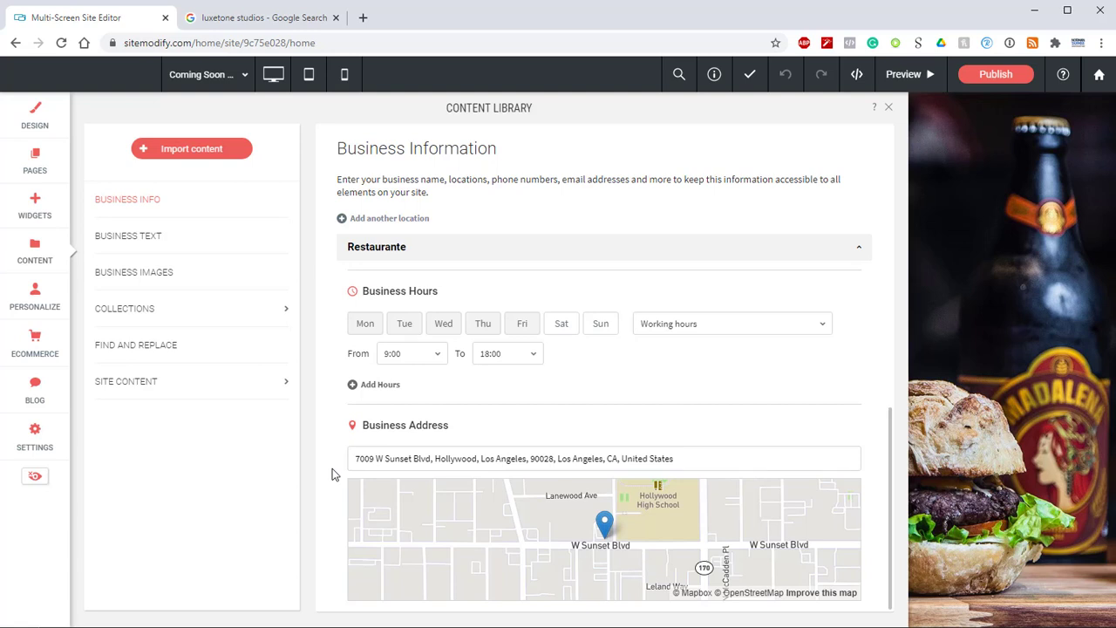
Step: Add Tobys Burgers (wBackground).png to the Business Images and label it "Tobys Burgers Logo"
click(161, 279)
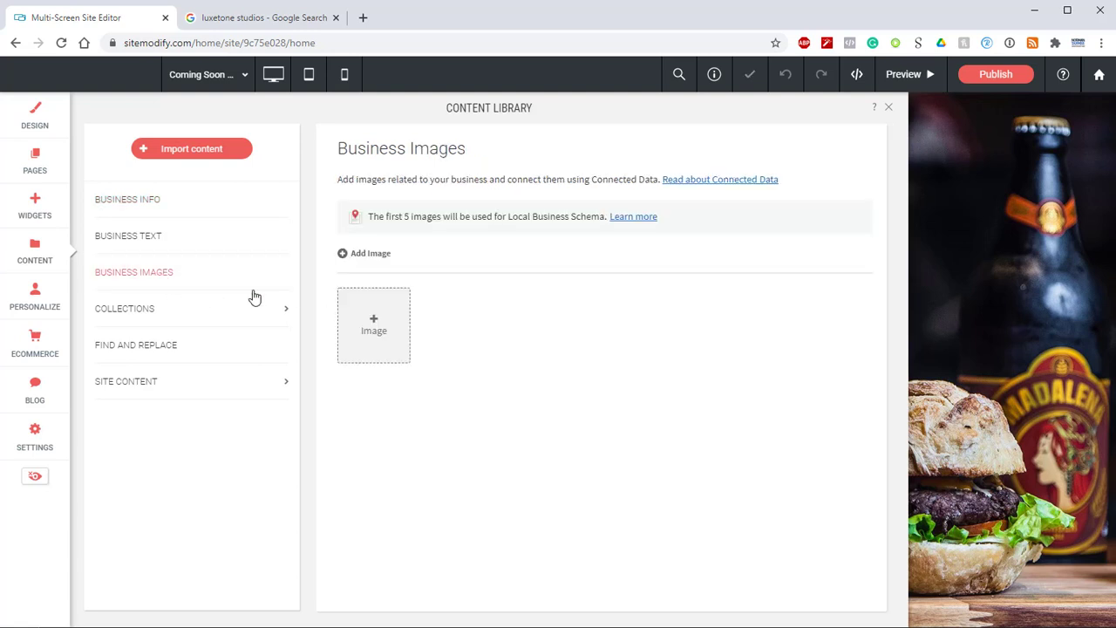
click(369, 323)
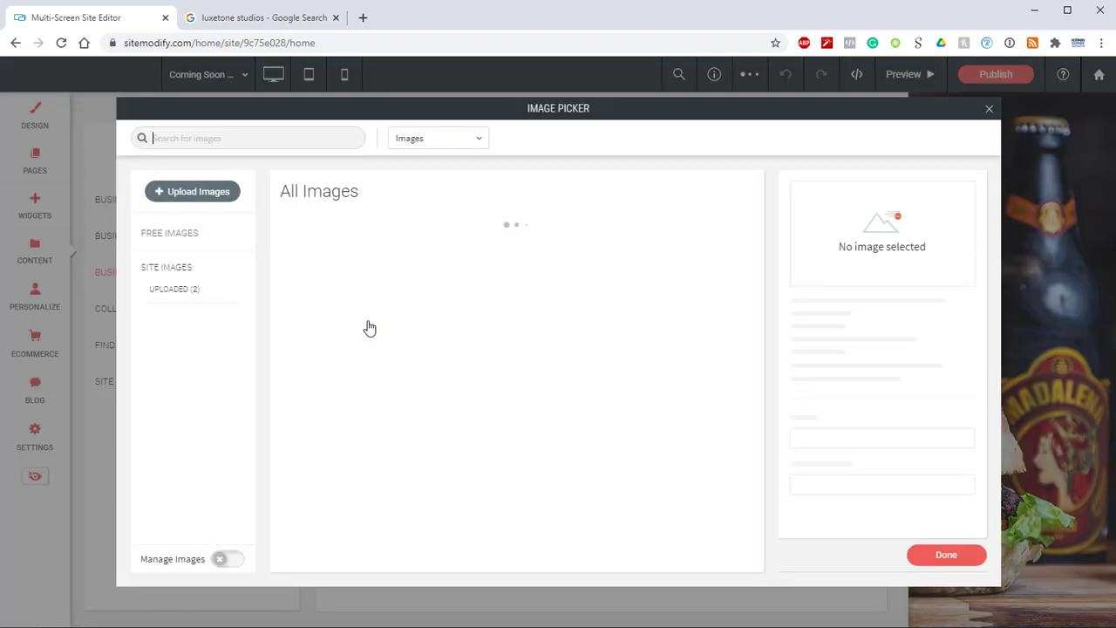
click(315, 277)
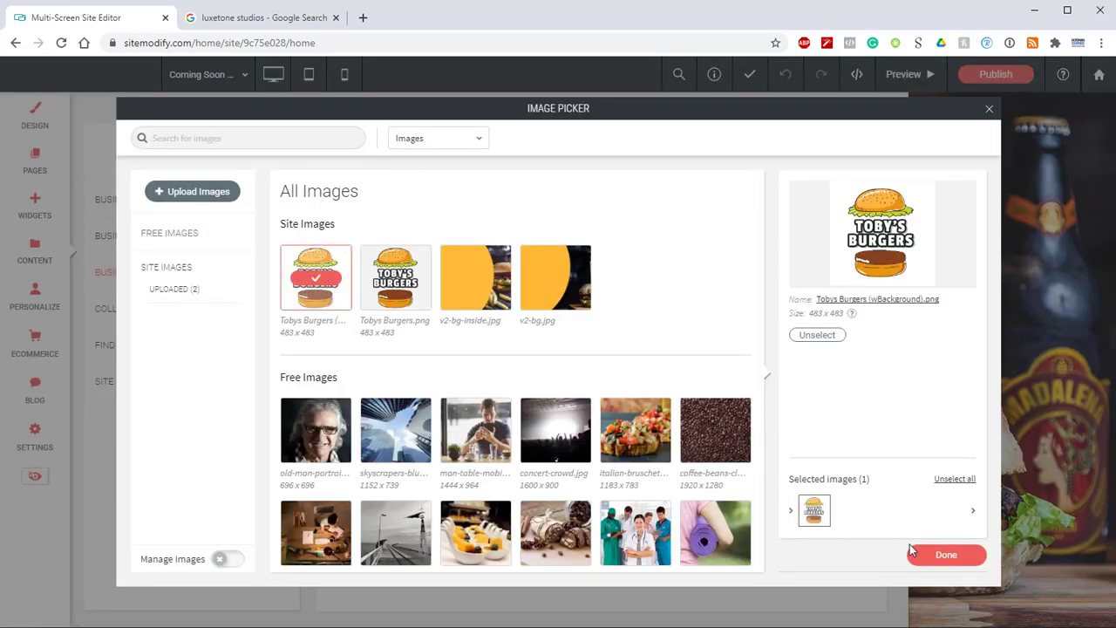
click(946, 554)
key(ctrl+a)
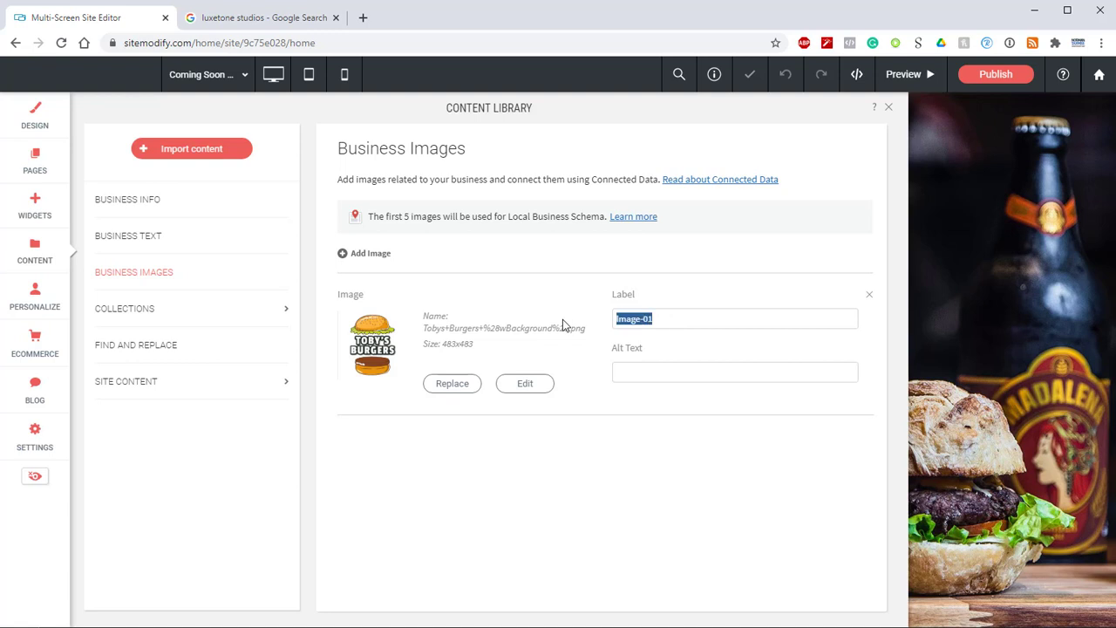
text(Tobys Burgers Logo)
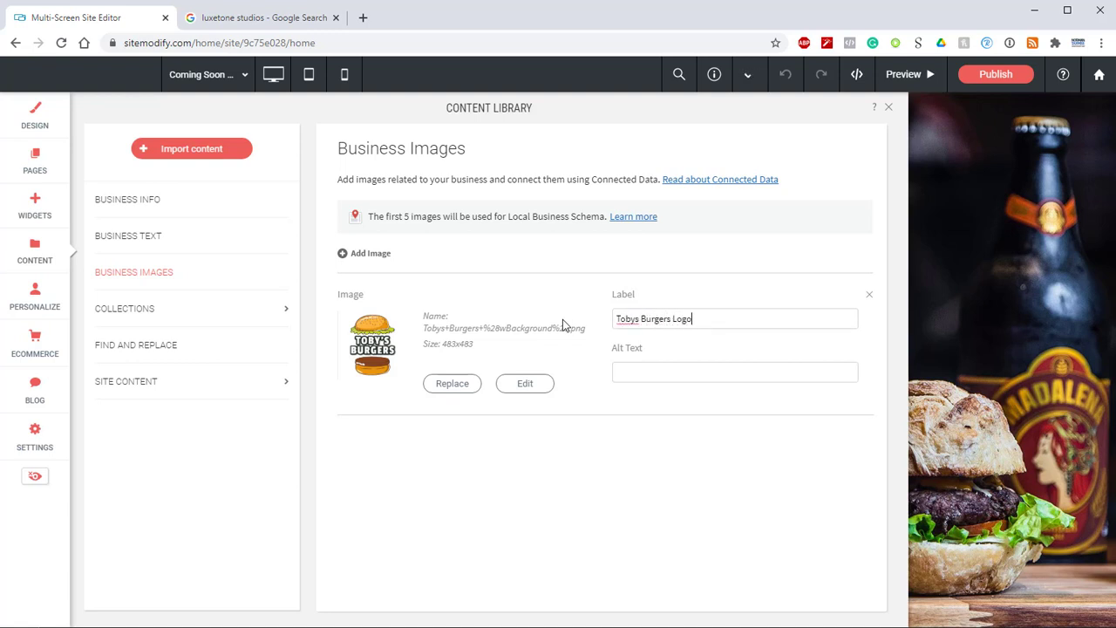
Step: Return to the business info and open the Local Business Schema review, checking the listed details from start to end
click(139, 202)
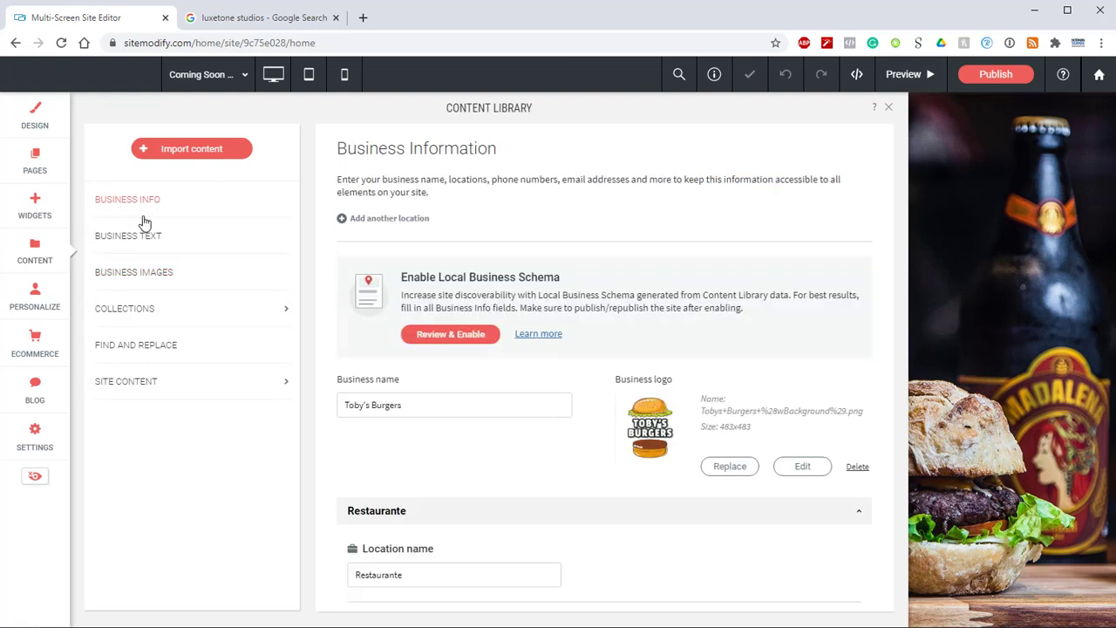
click(451, 335)
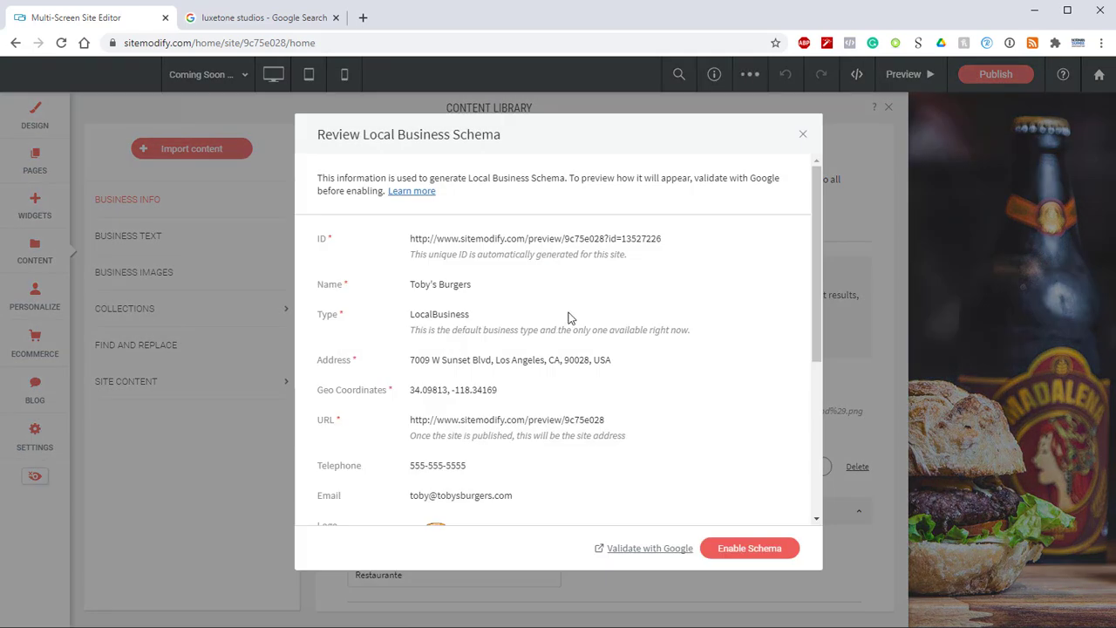
scroll(567, 318, down, 2)
scroll(570, 324, up, 2)
Step: Validate the schema code with Google's Rich Results Test and examine the search result preview for Smartphone
click(645, 548)
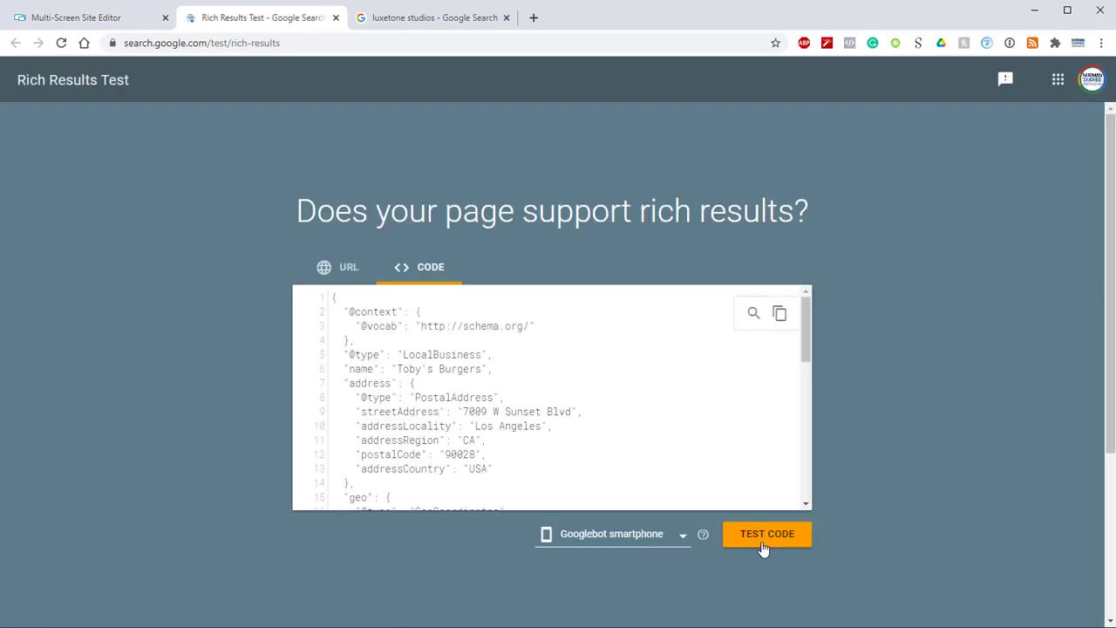
click(763, 547)
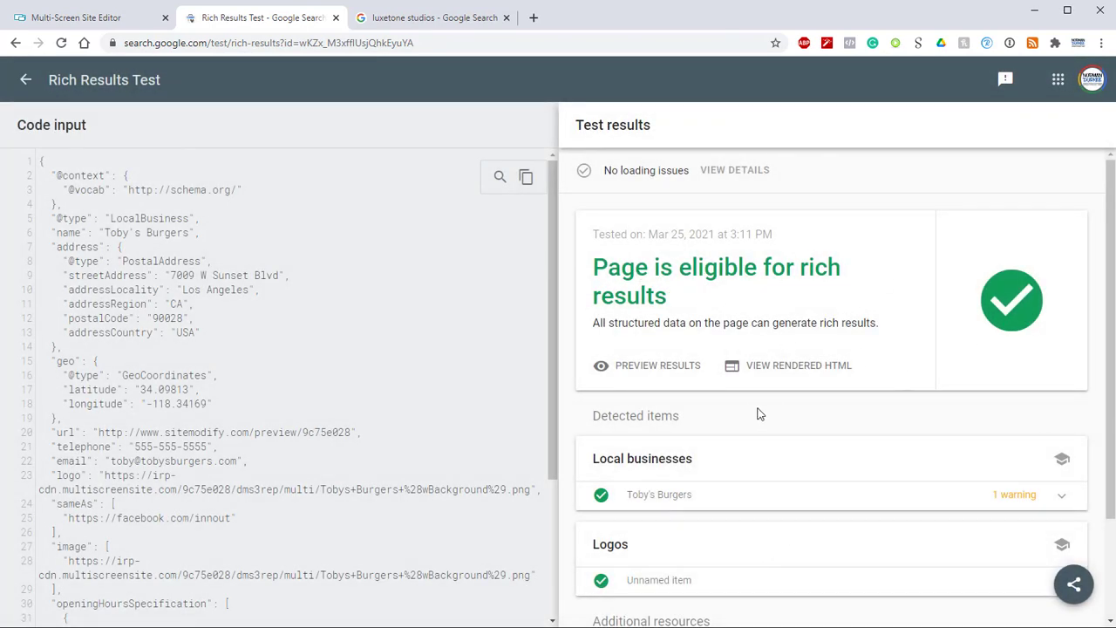
click(630, 372)
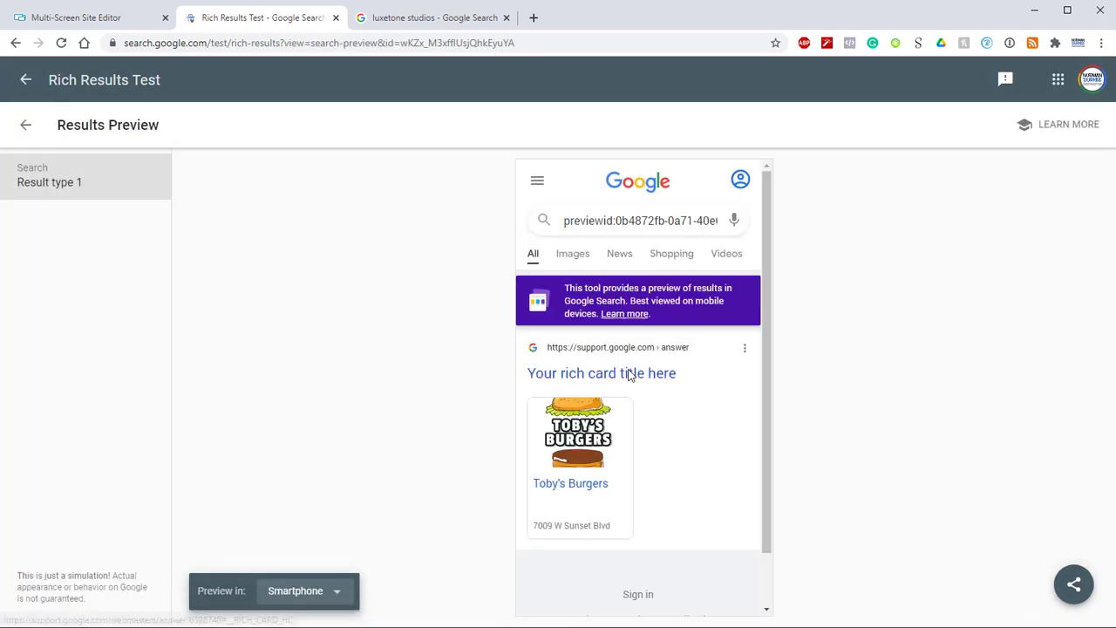
click(336, 596)
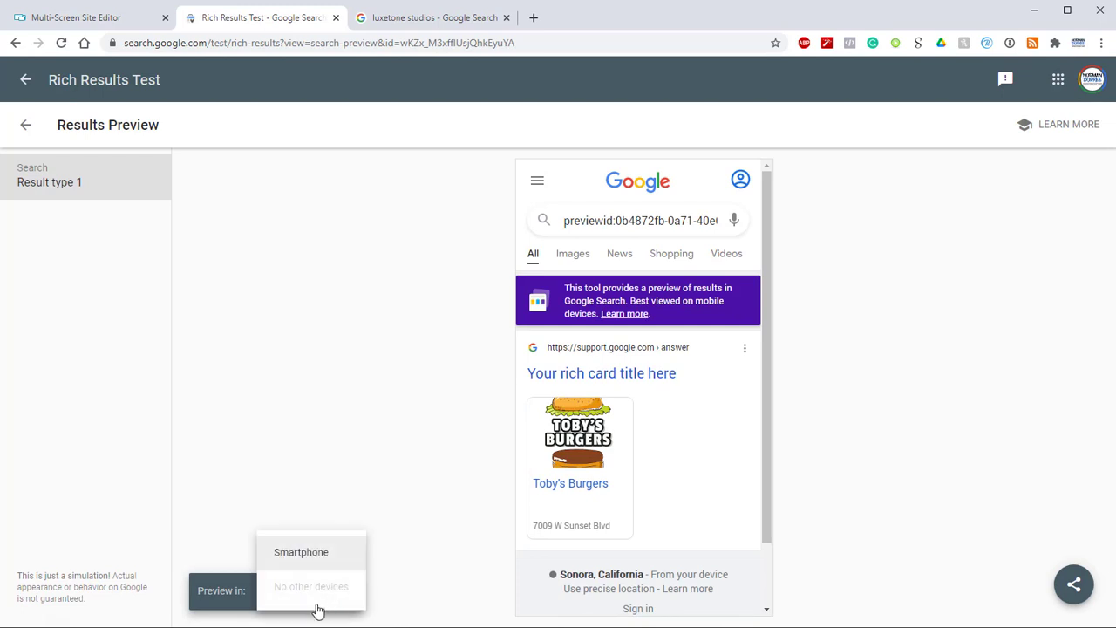
click(326, 564)
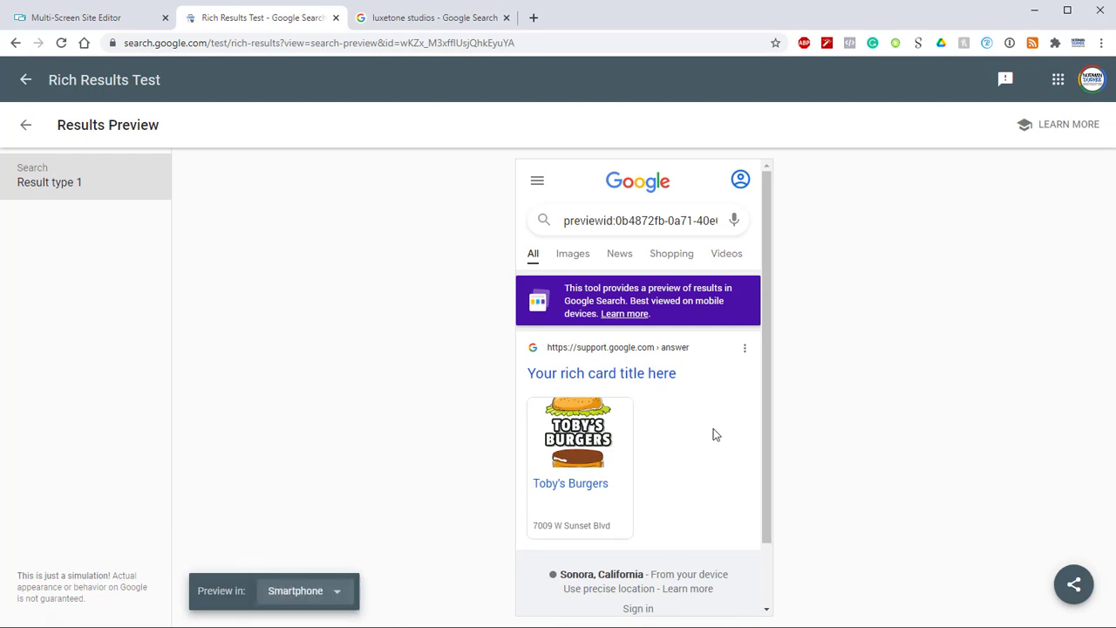
scroll(713, 428, down, 1)
scroll(713, 428, up, 1)
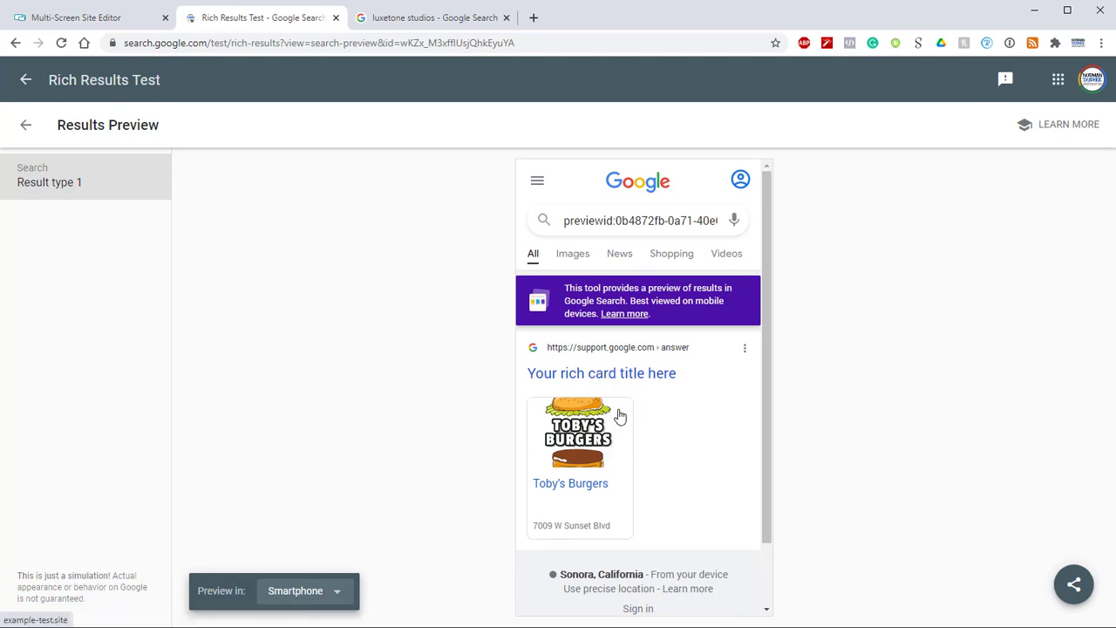
Step: Switch back to the Multi-Screen Site Editor and enable the reviewed Local Business Schema
click(120, 21)
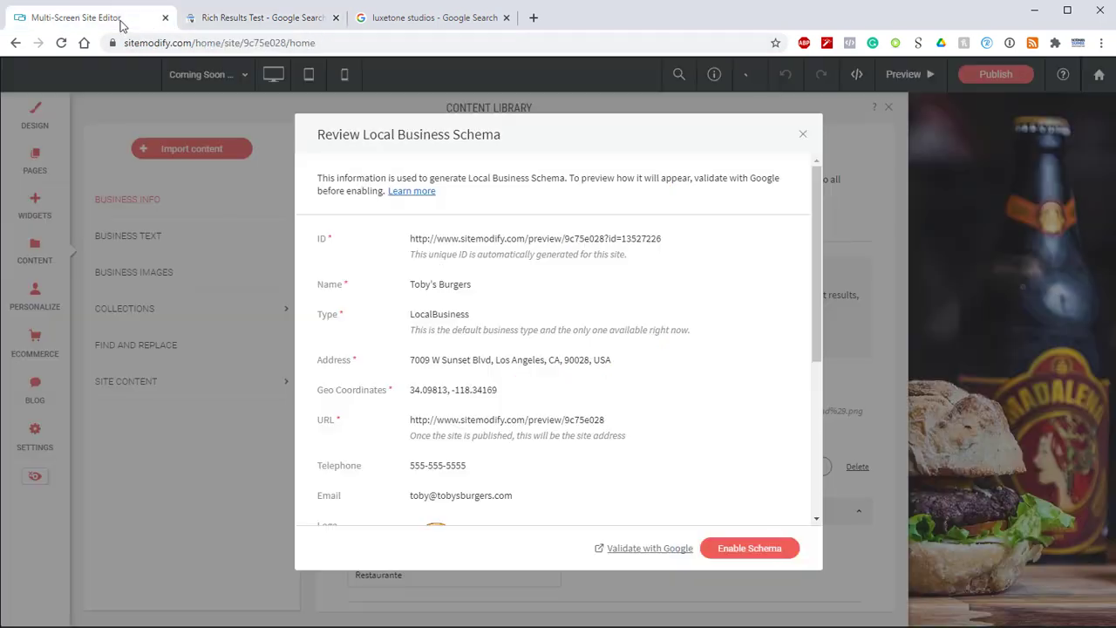
click(750, 549)
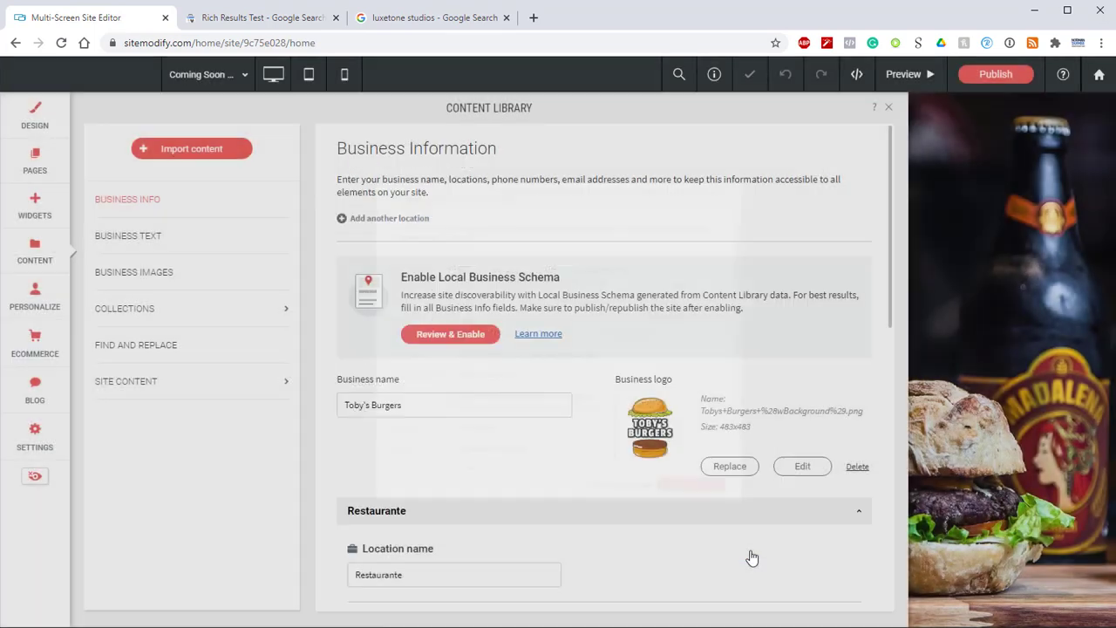